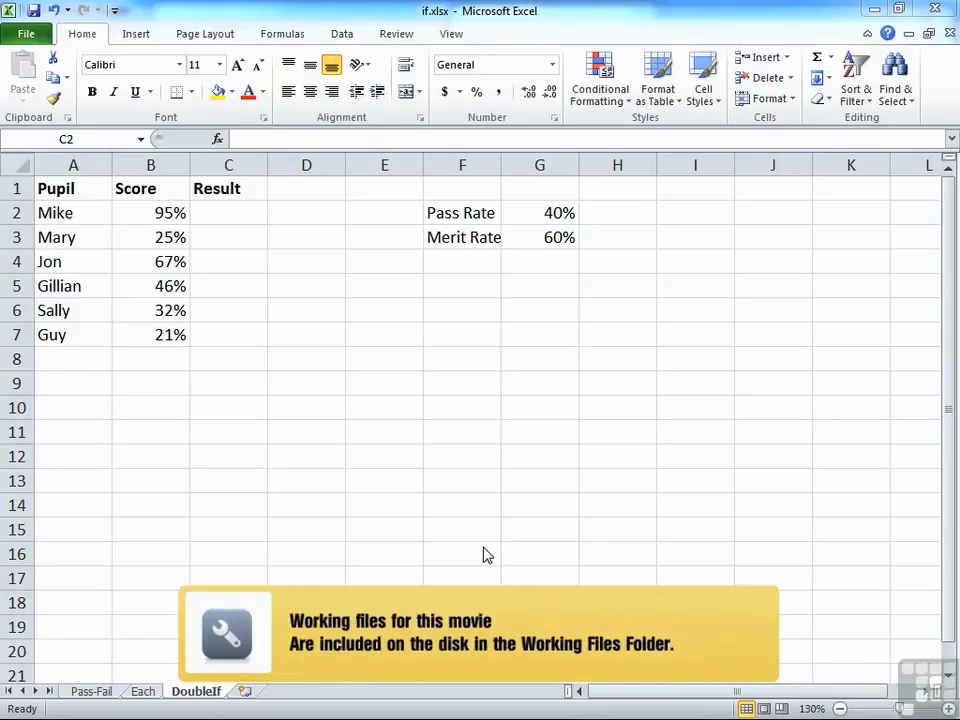
Start an IF formula in cell C2 whose logical test checks whether score B2 is greater than pass rate G2
click(236, 213)
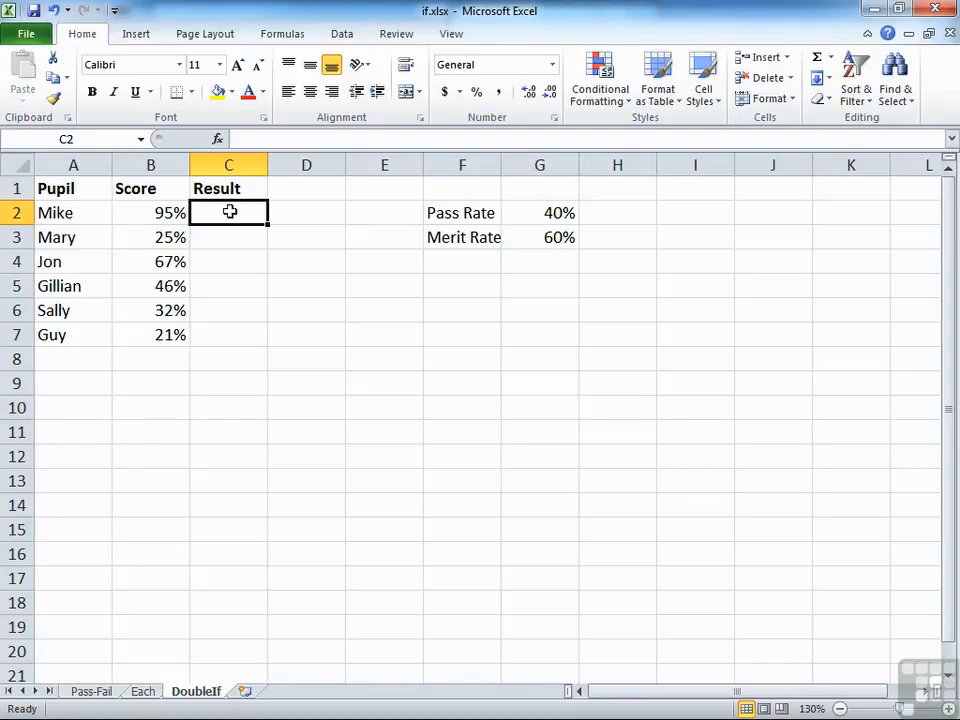
text(=if()
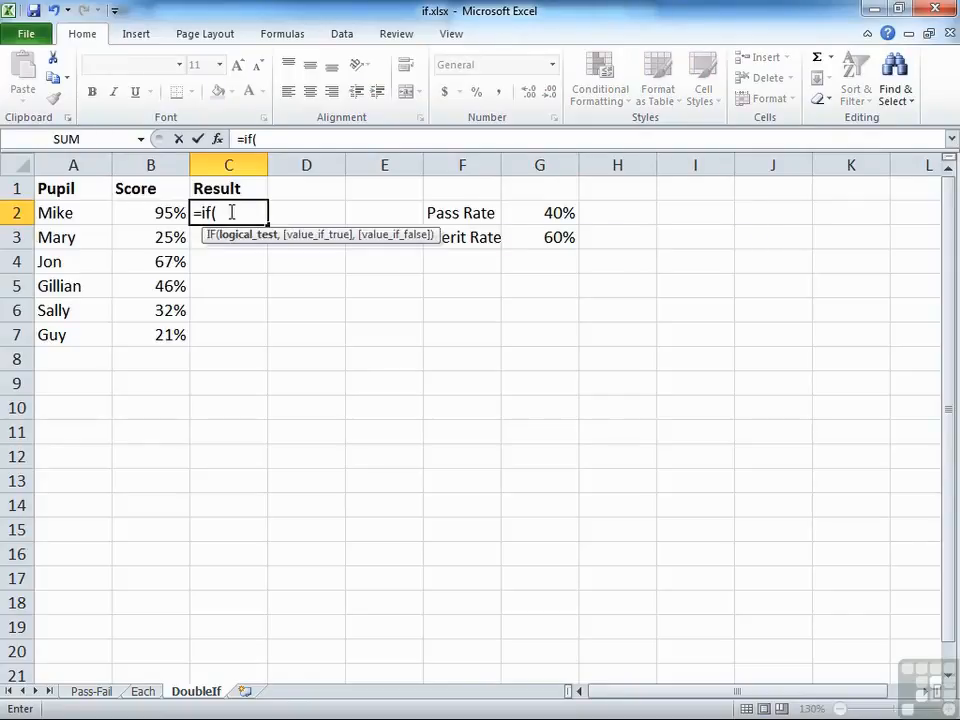
click(155, 214)
text(>)
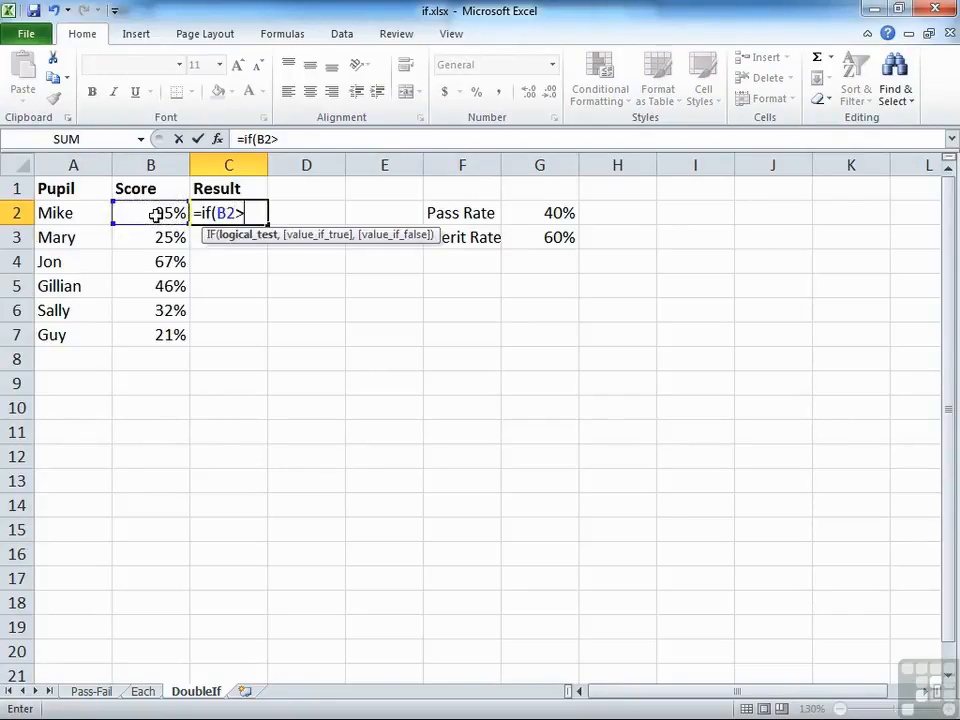
click(535, 217)
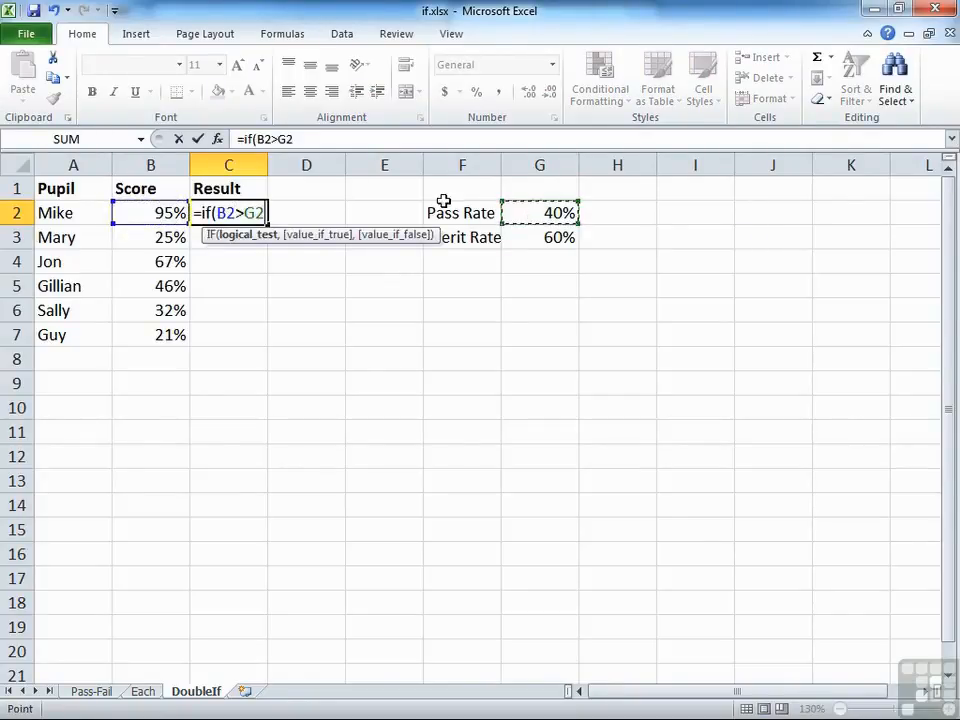
text(,)
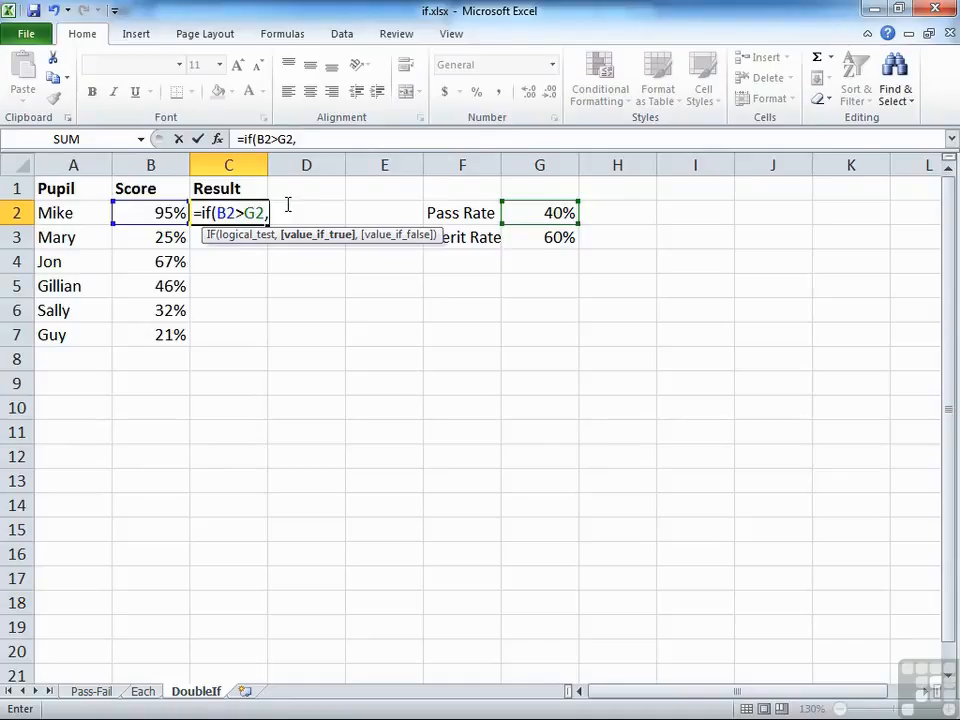
Add a nested IF(B2>G3,"MERIT","PASS") as the value-if-true argument of the C2 formula
text(if()
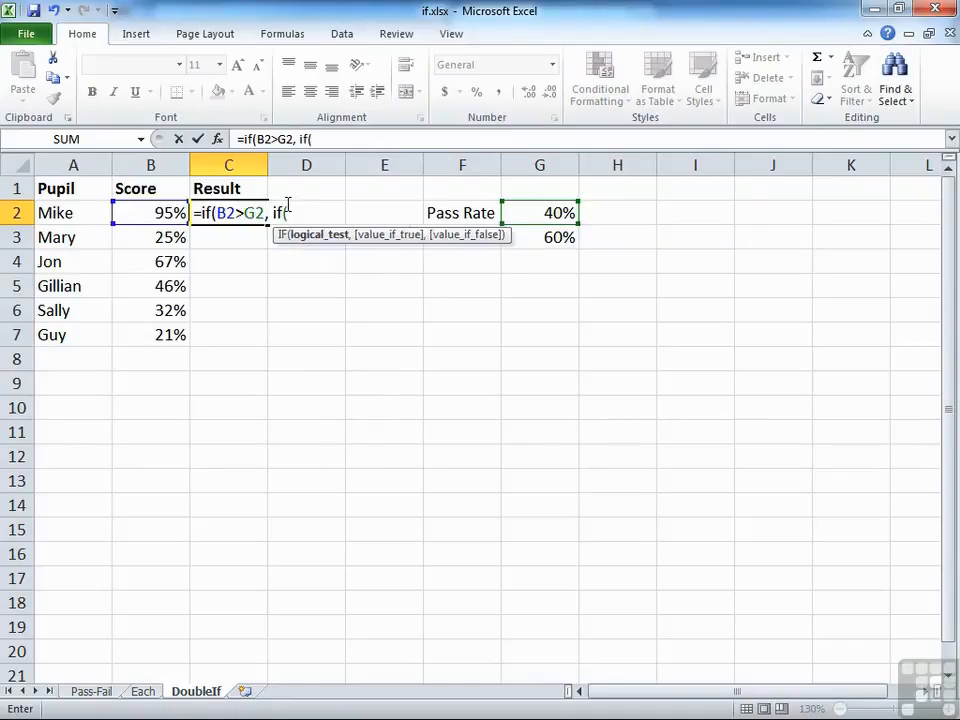
click(165, 213)
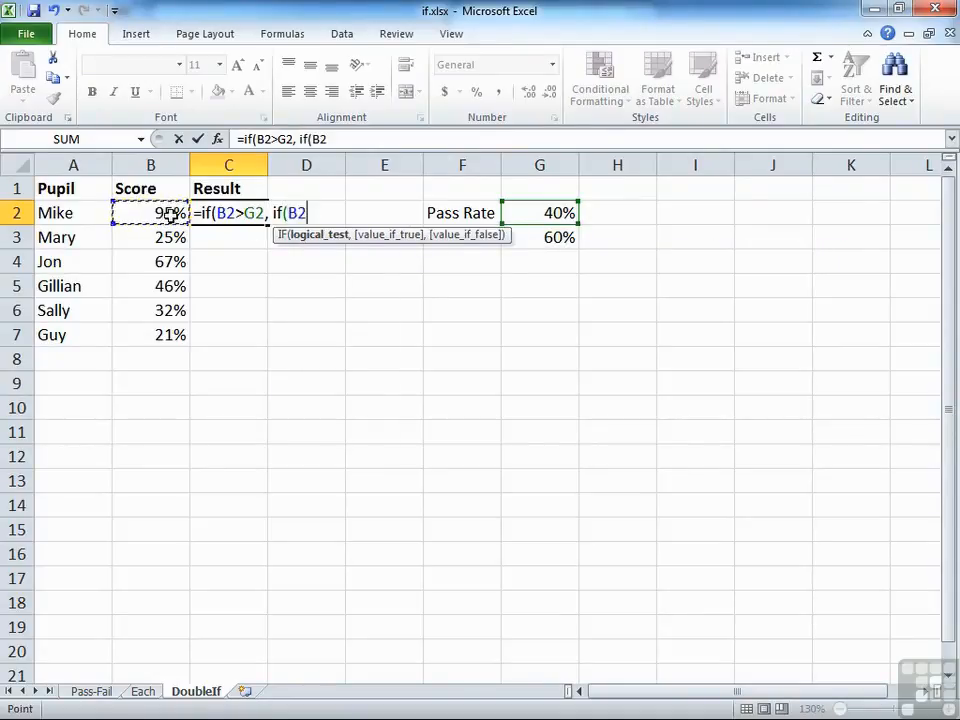
text(>)
click(553, 236)
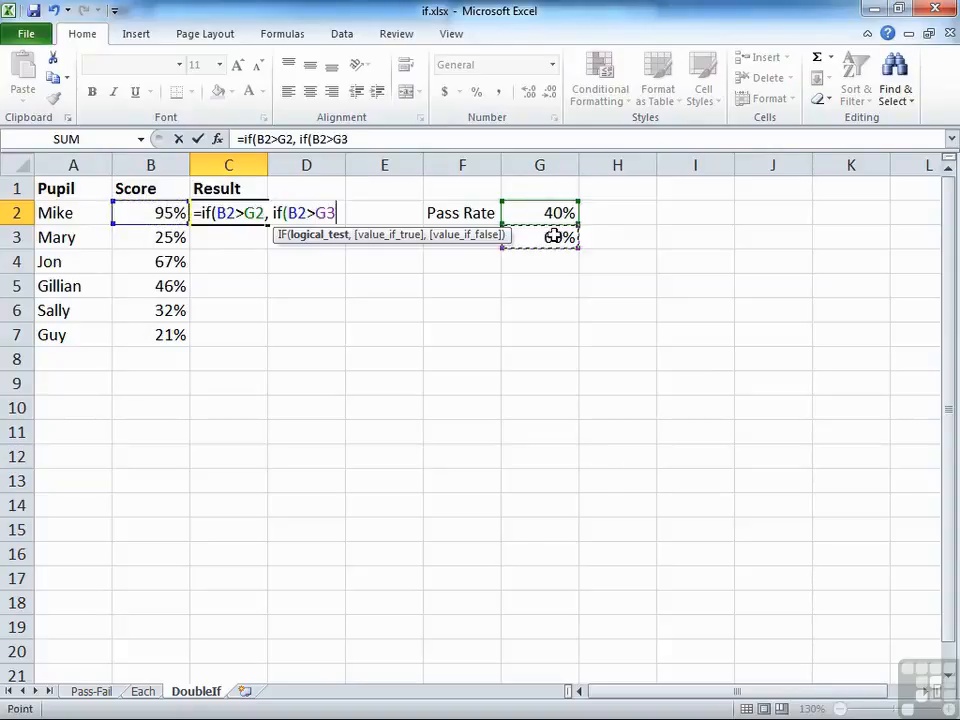
text(,)
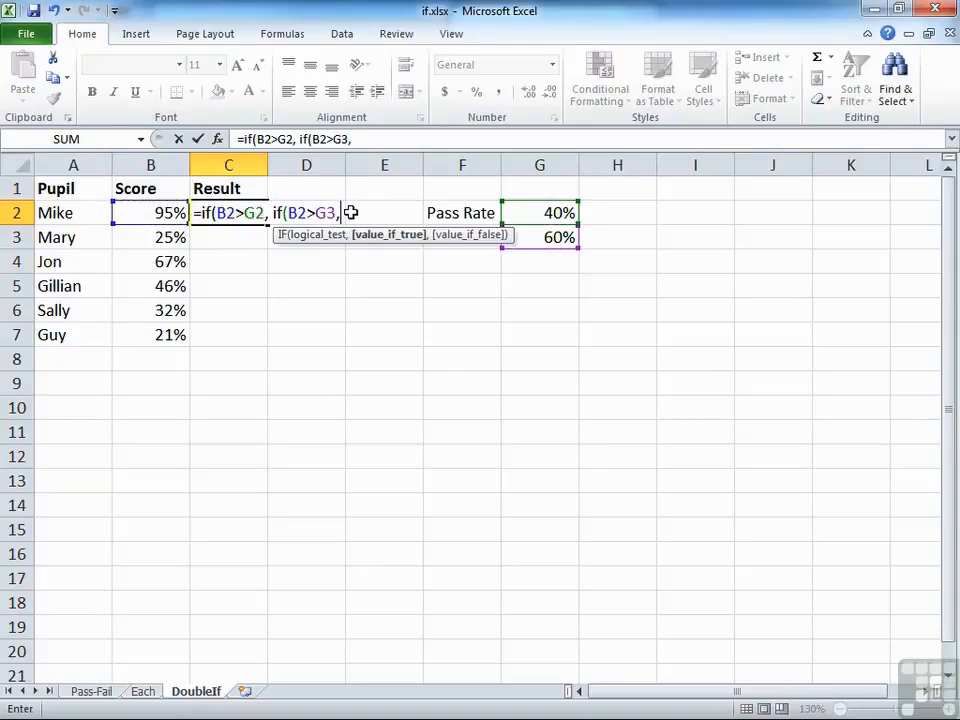
text("MERIT","PASS")
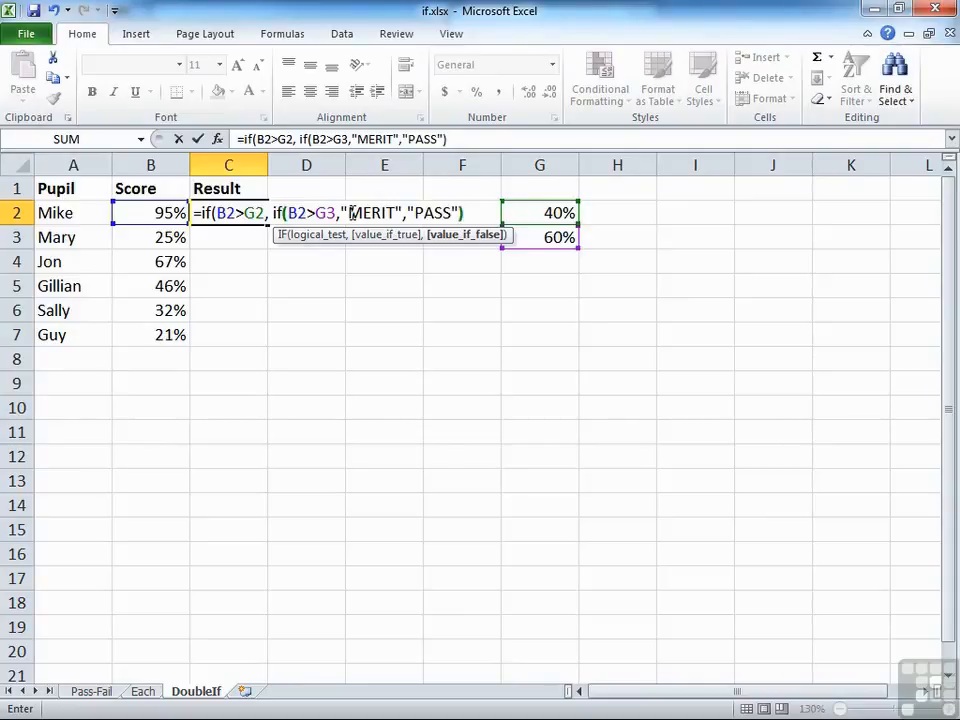
text())
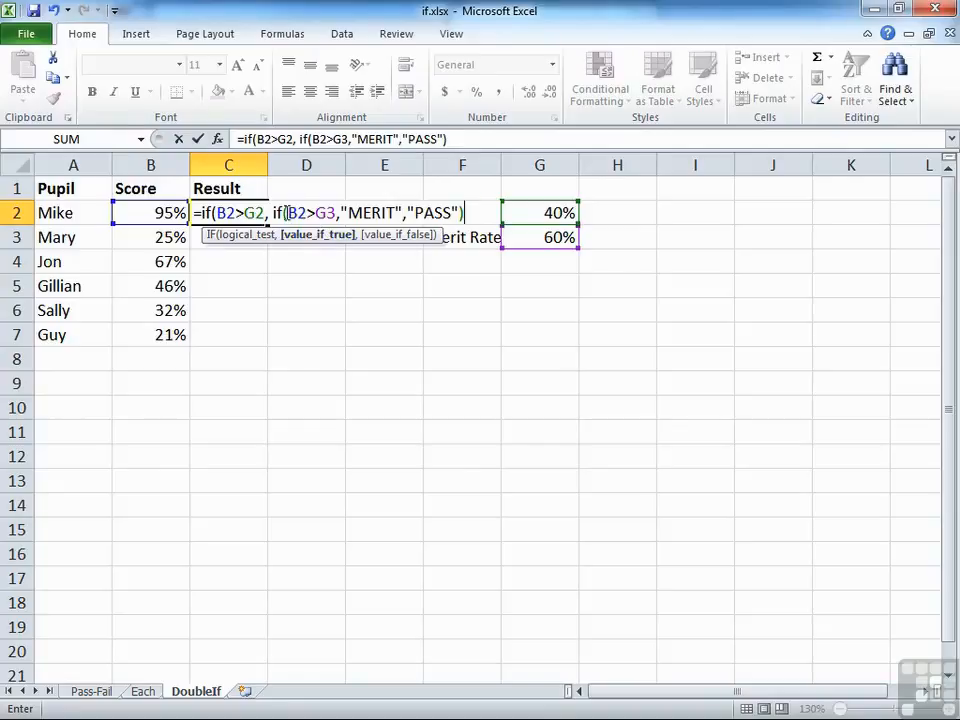
Complete the C2 formula with "FAILED" as the outer IF's value-if-false and enter it
click(471, 212)
text(,)
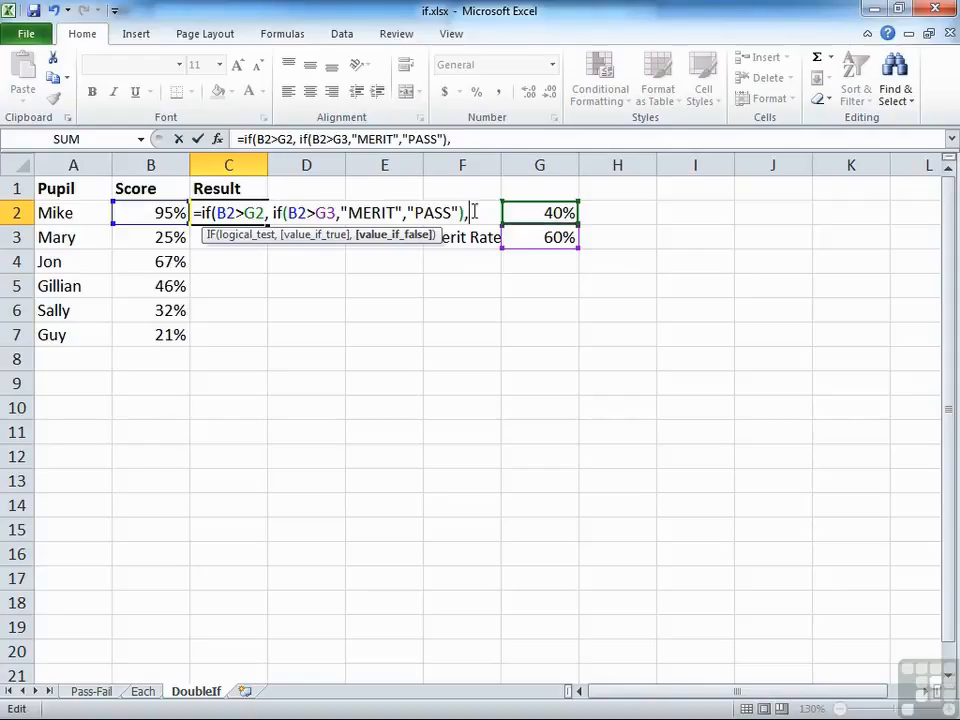
text("FAIL)
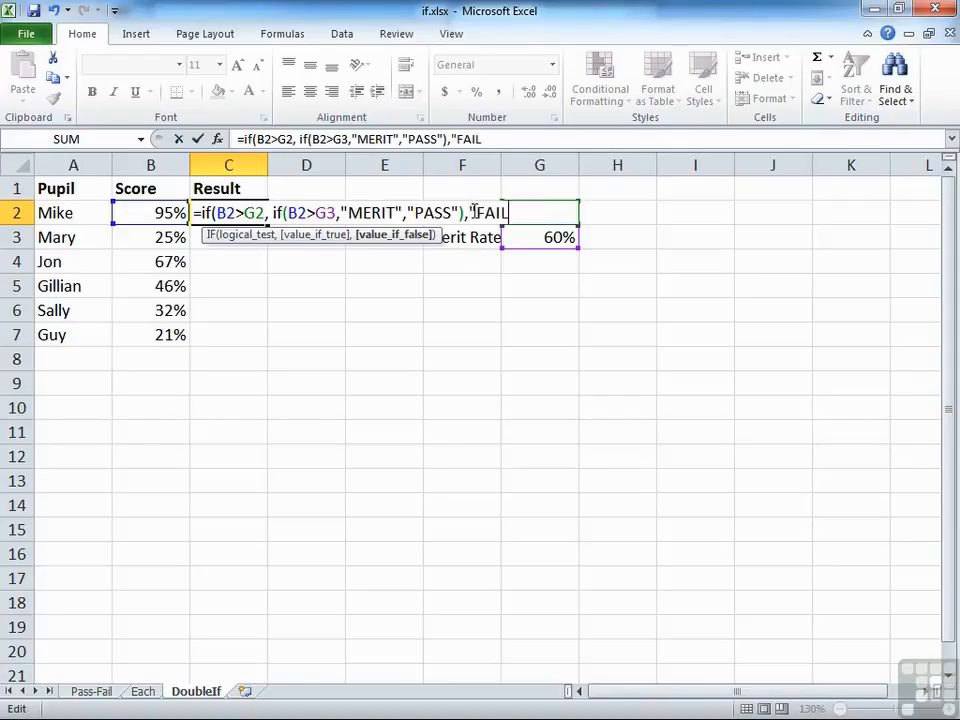
text(ED"))
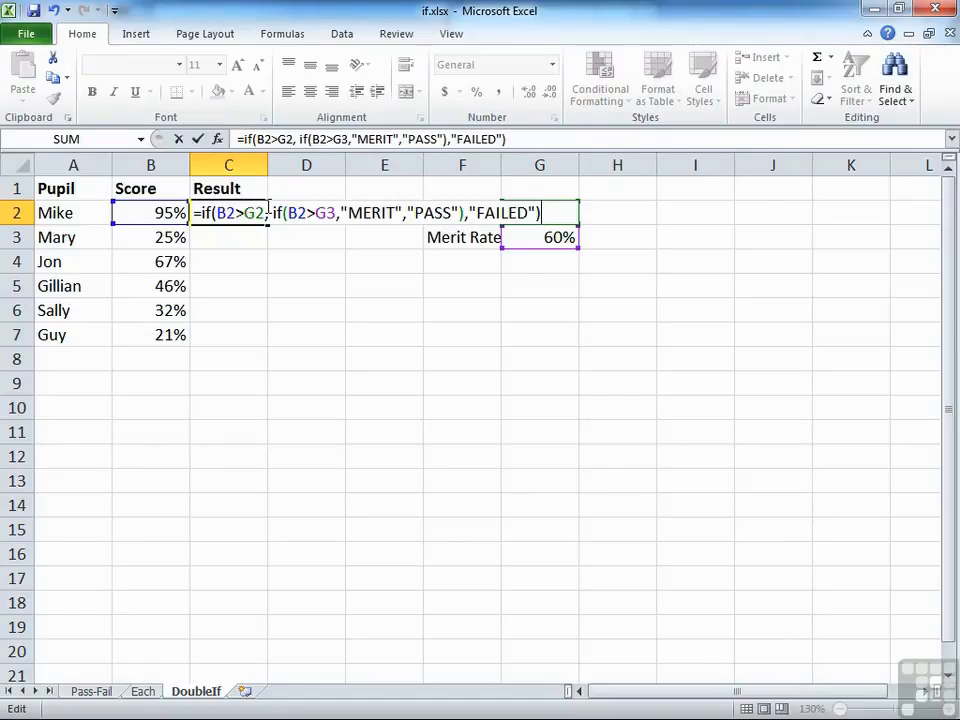
key(Return)
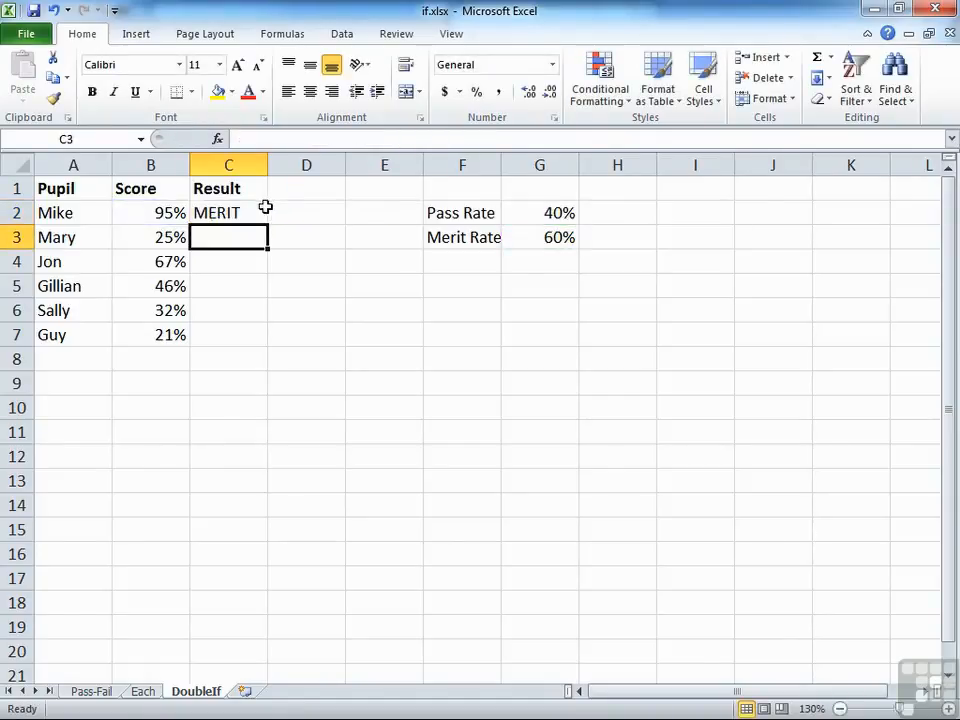
Make the G2 and G3 references in C2's formula absolute and fill the formula down to C7
click(249, 211)
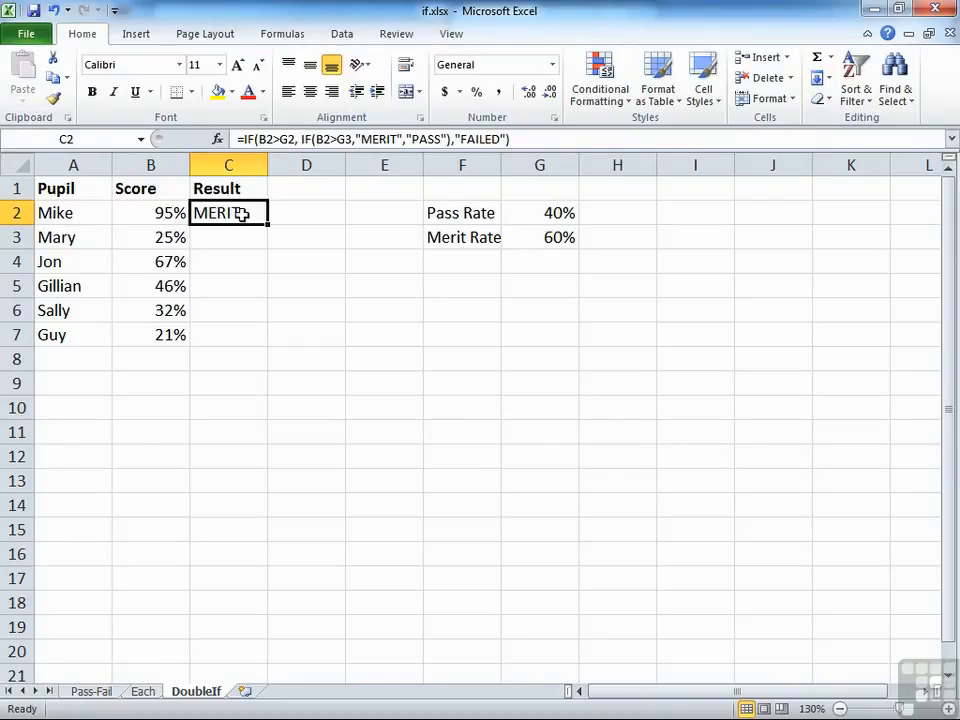
double_click(243, 215)
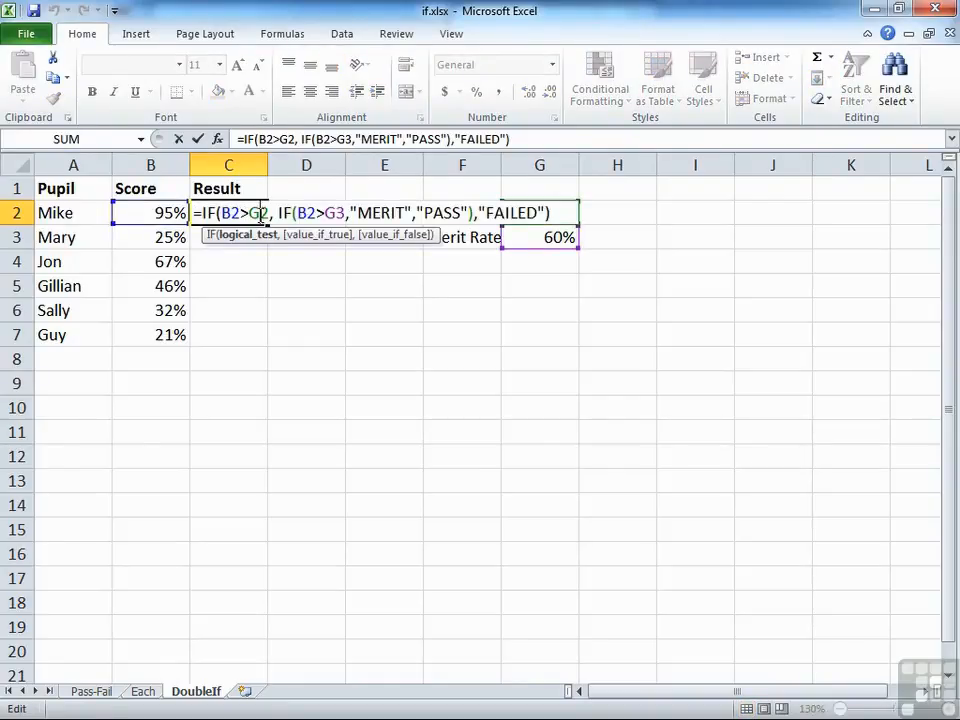
key(F4)
click(350, 214)
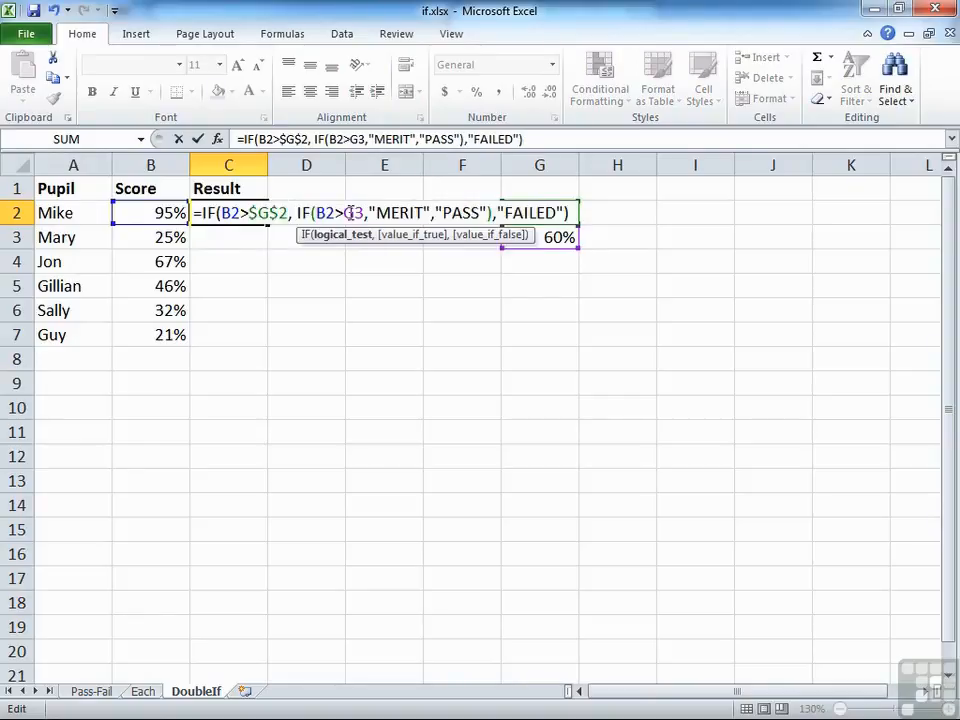
key(F4)
key(ctrl+Return)
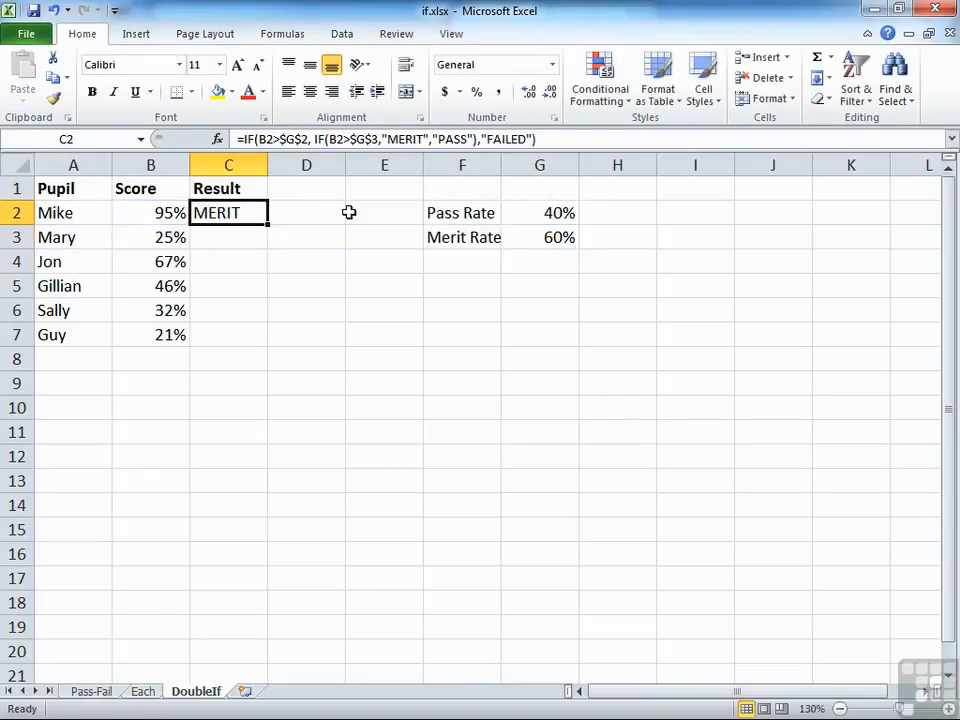
double_click(270, 226)
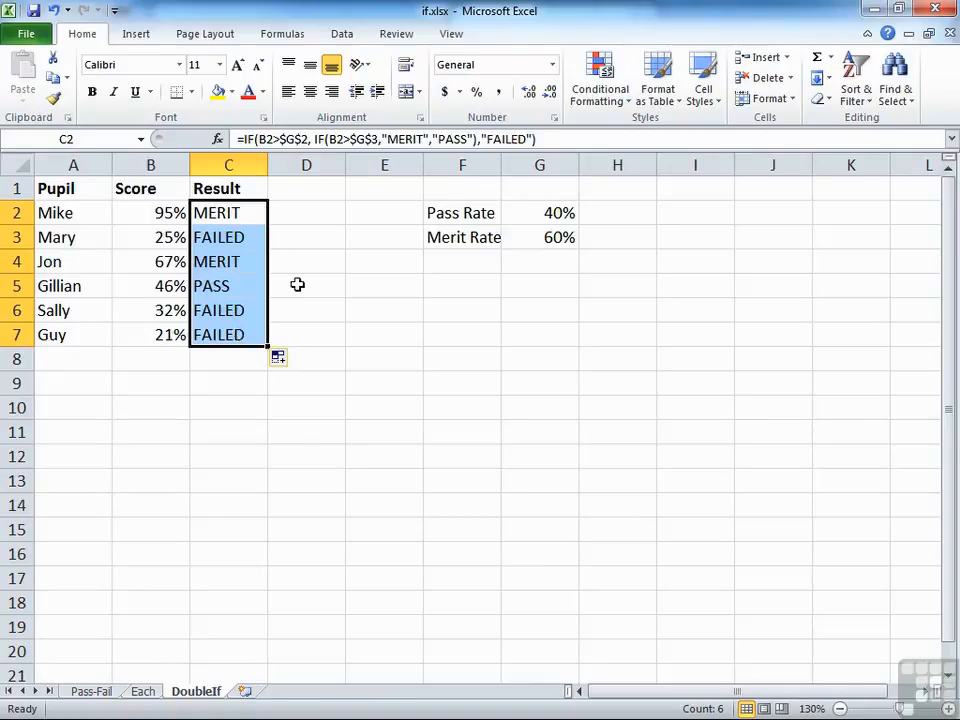
click(233, 213)
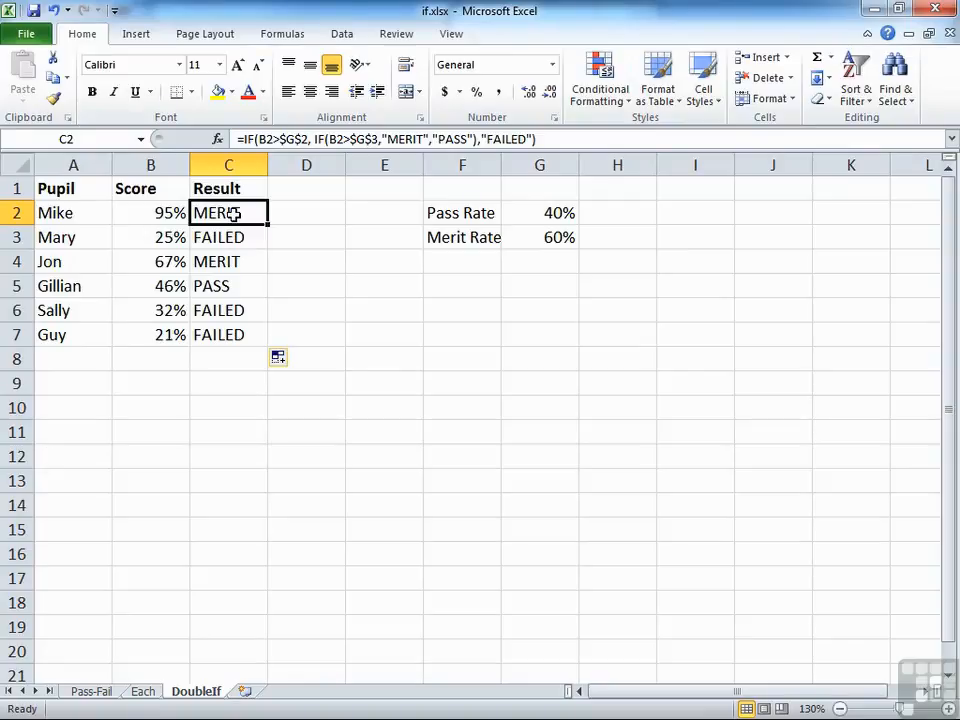
Add the label Fail Rate in F4 with the value 25% in G4
click(456, 262)
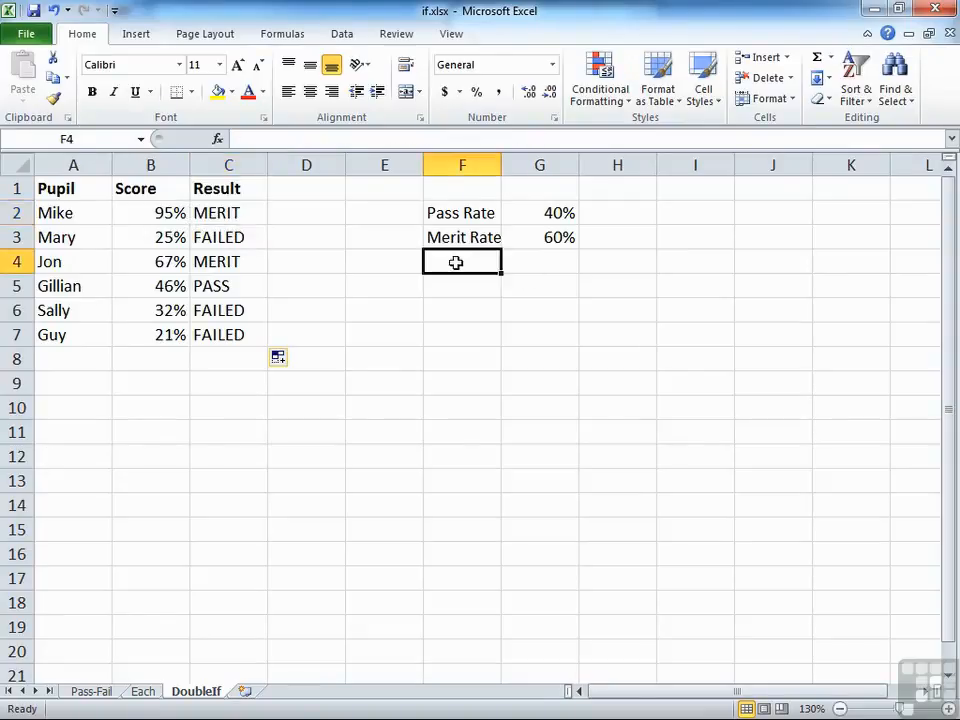
text(Fail Rate)
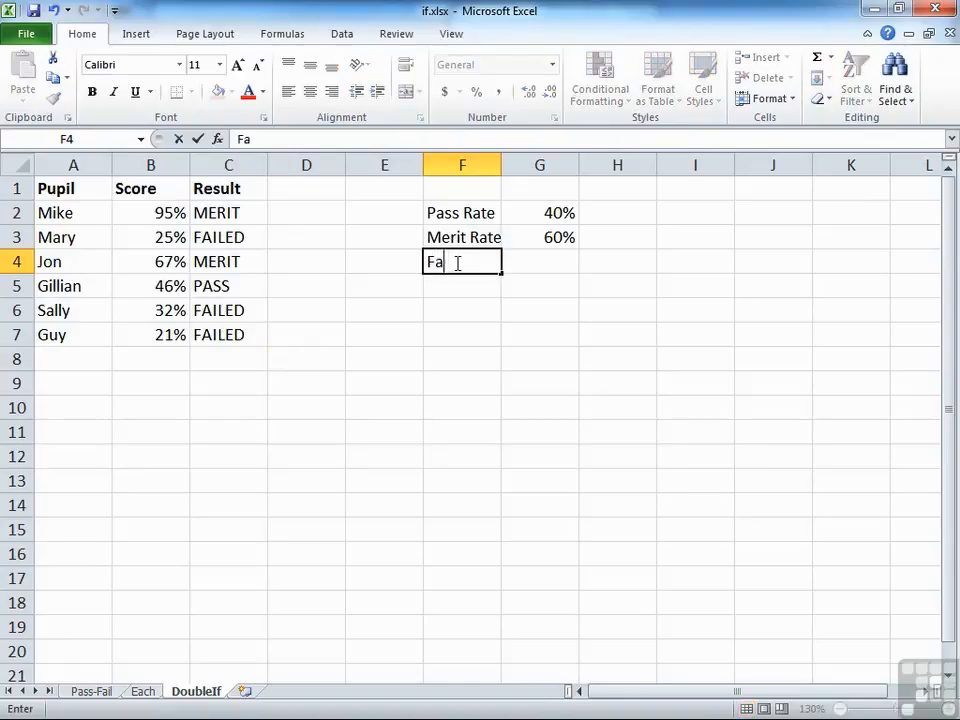
key(Tab)
text(25%)
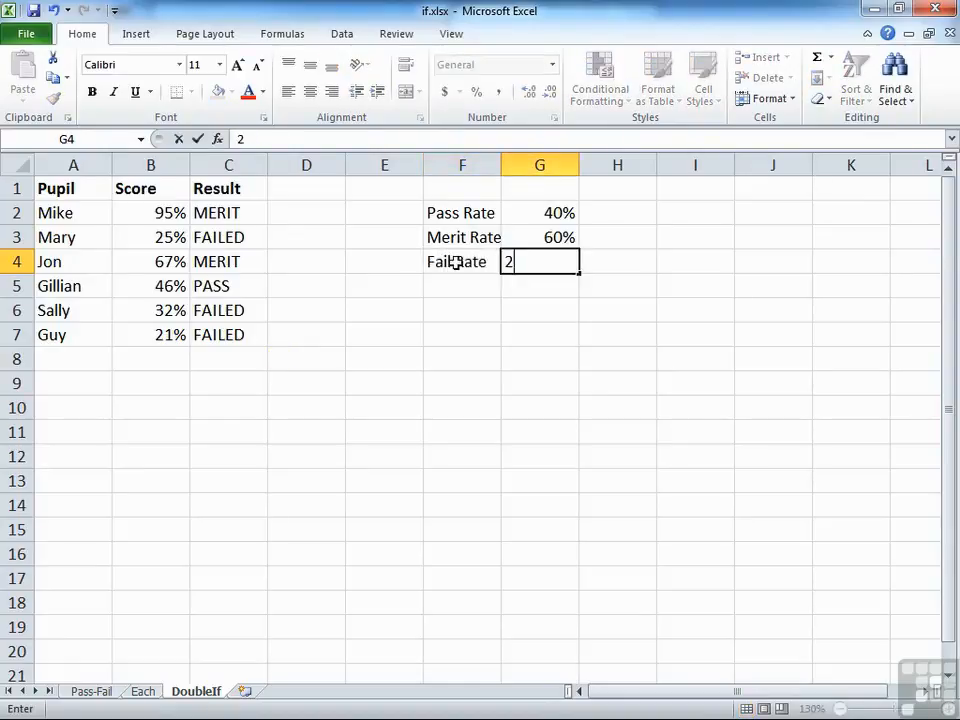
key(Return)
click(456, 262)
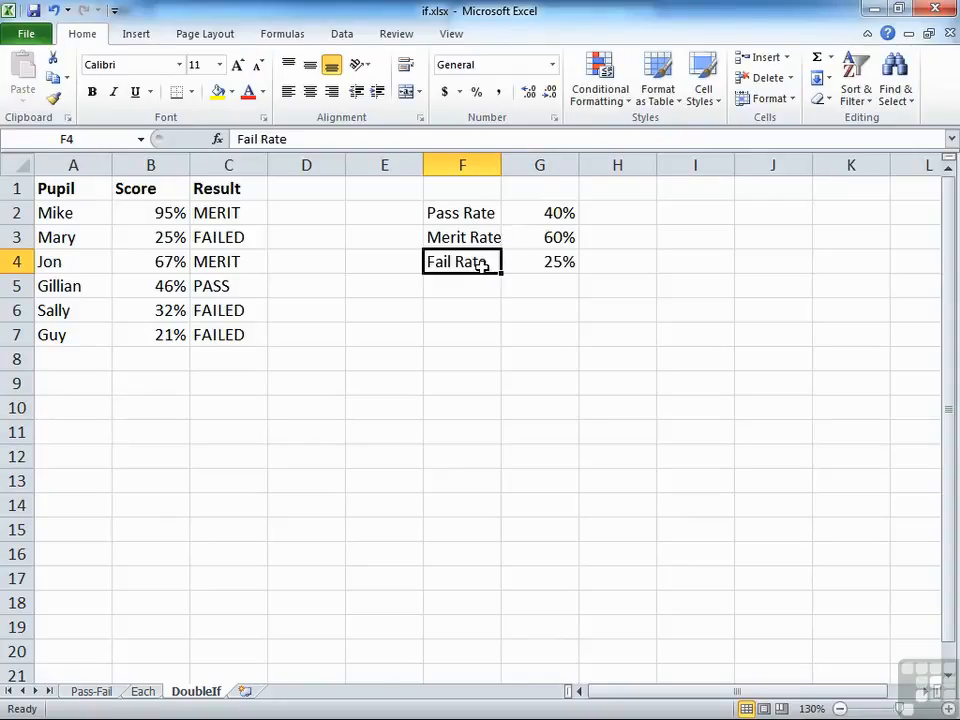
Replace the "FAILED" argument in C2's formula with a nested IF whose logical test is B2<G4
click(250, 213)
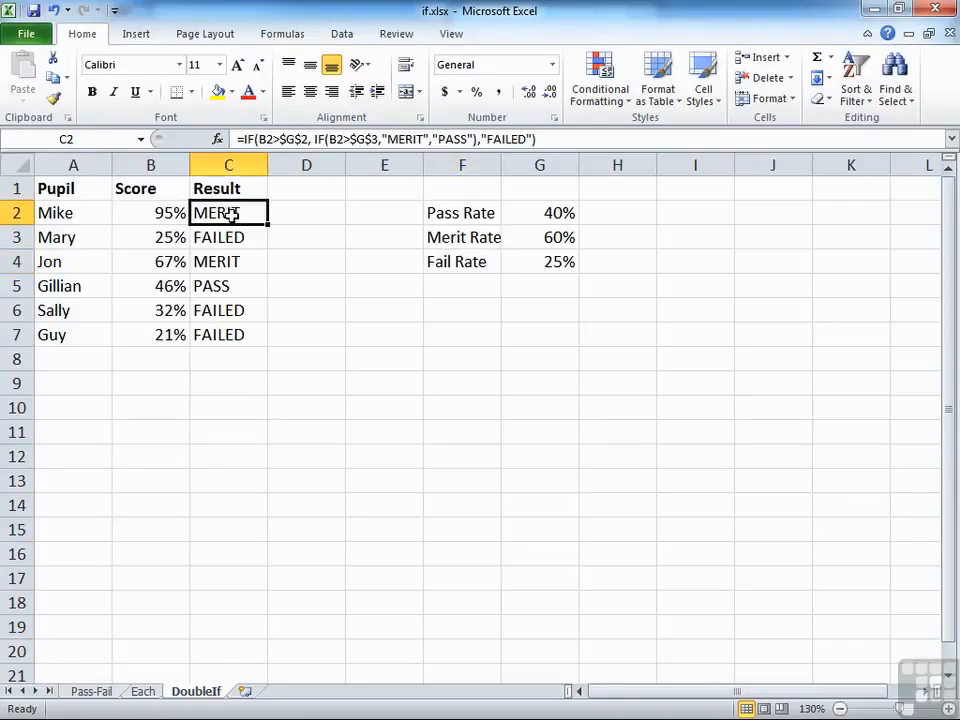
double_click(228, 210)
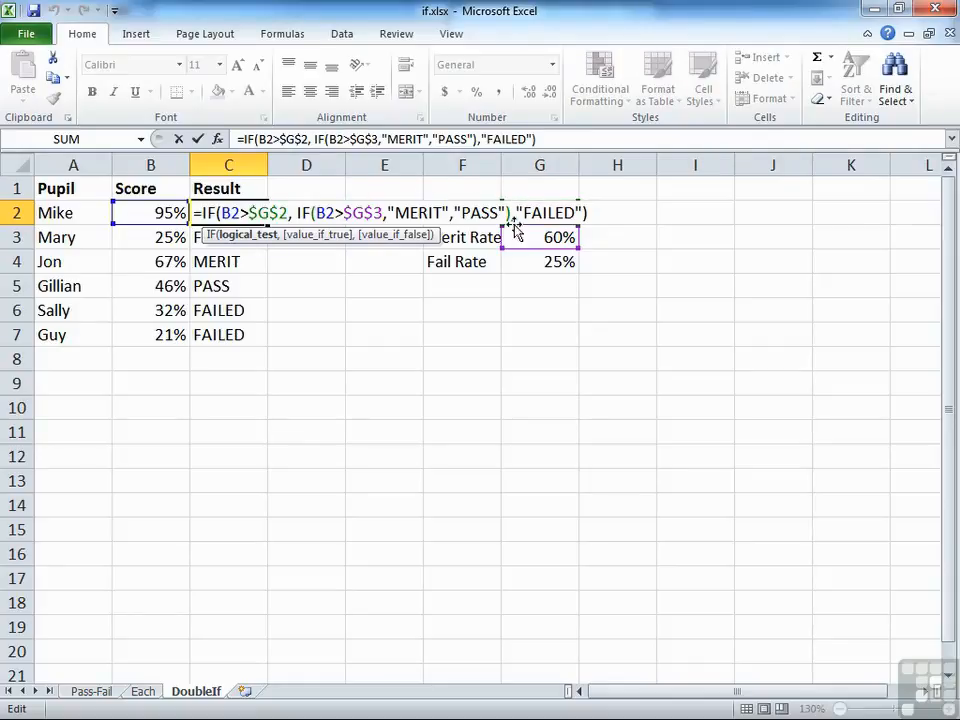
drag(516, 213, 579, 213)
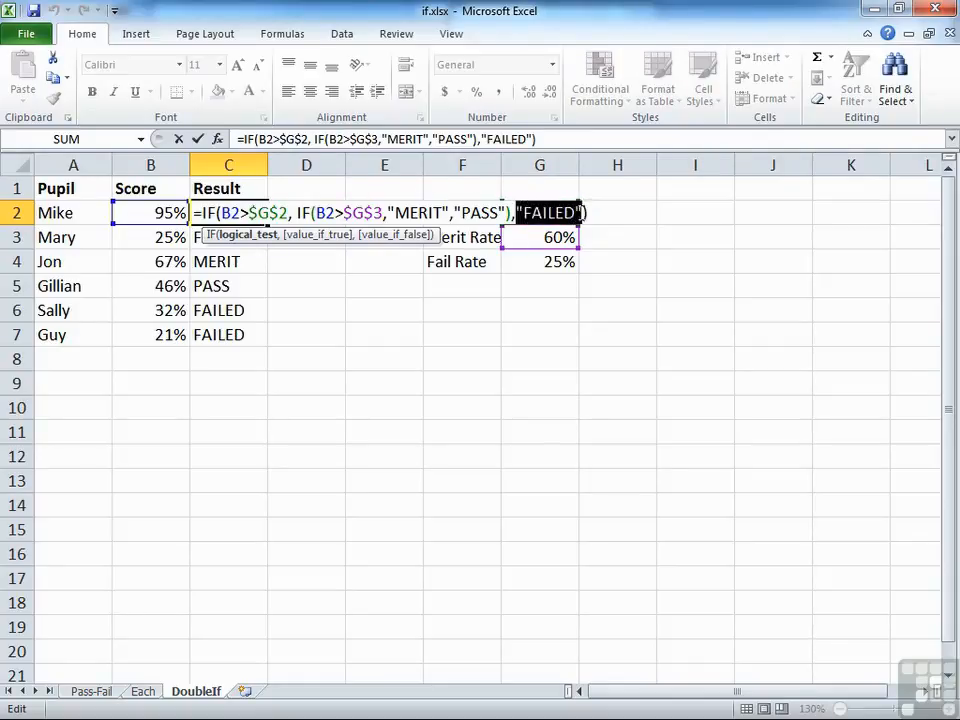
text(if)
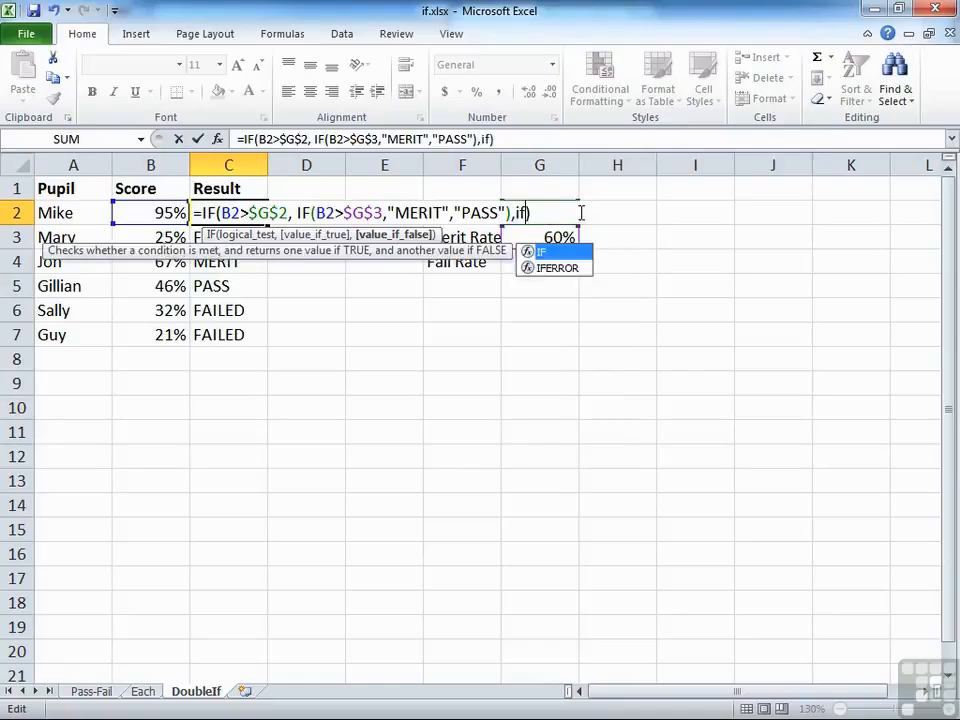
text(()
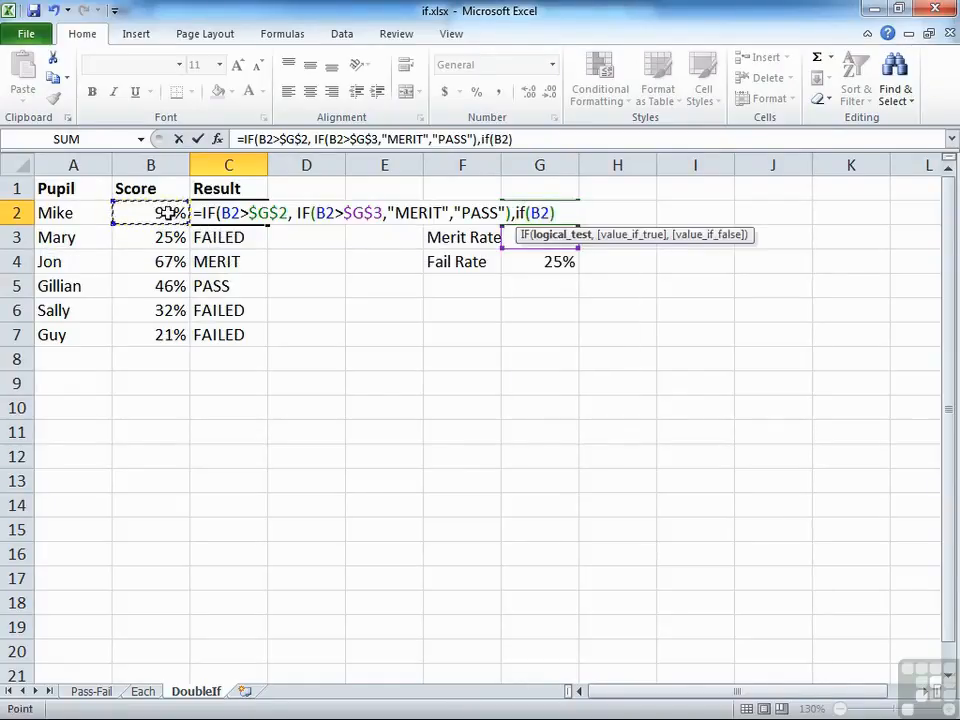
text(<)
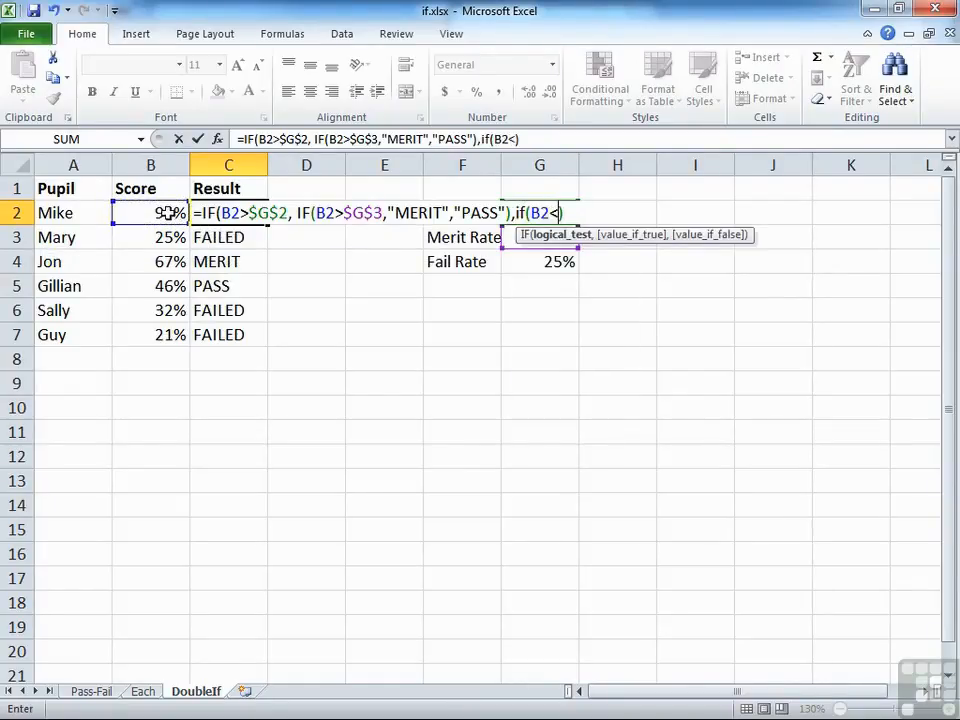
click(551, 263)
text(,)
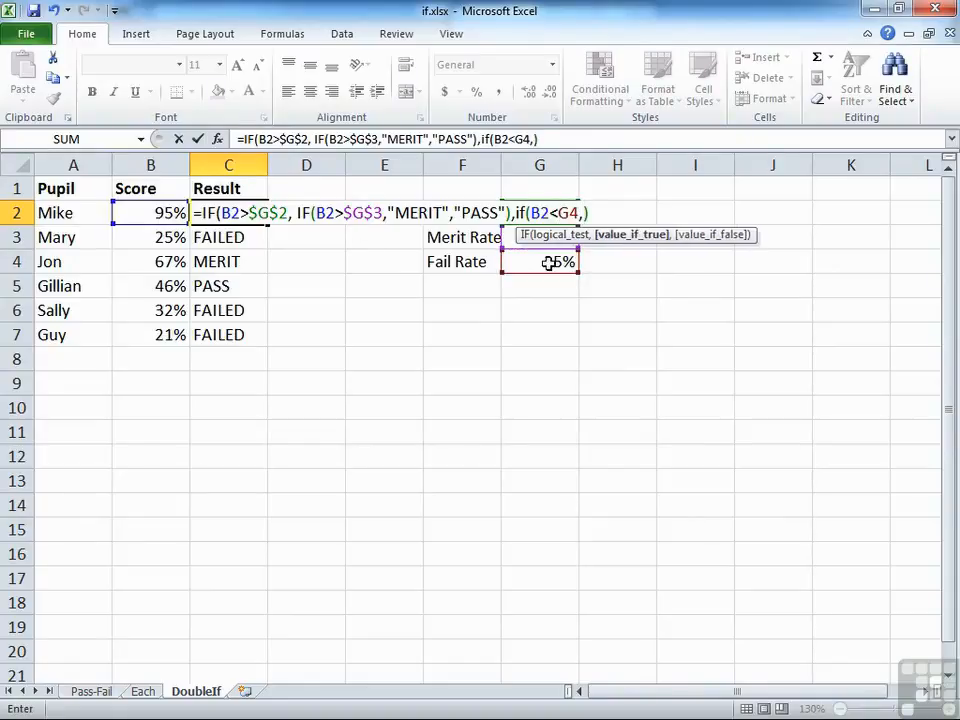
text("FAILED",)
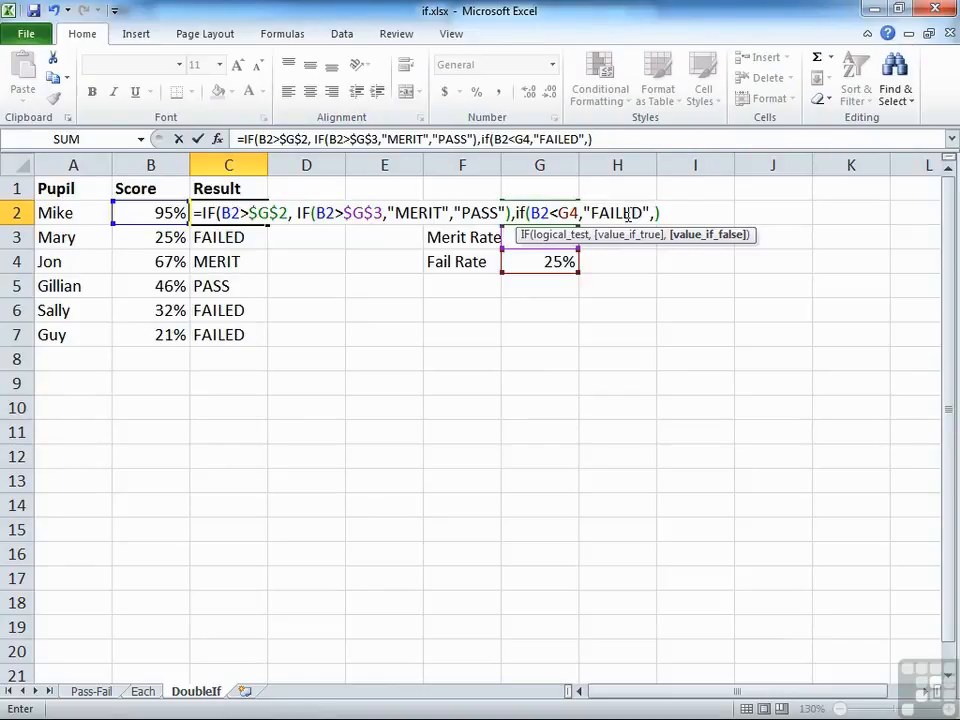
Give the new nested IF in C2 "FAILED" as value-if-true and "RESIT" as value-if-false, and close its parenthesis
text("RESIT")
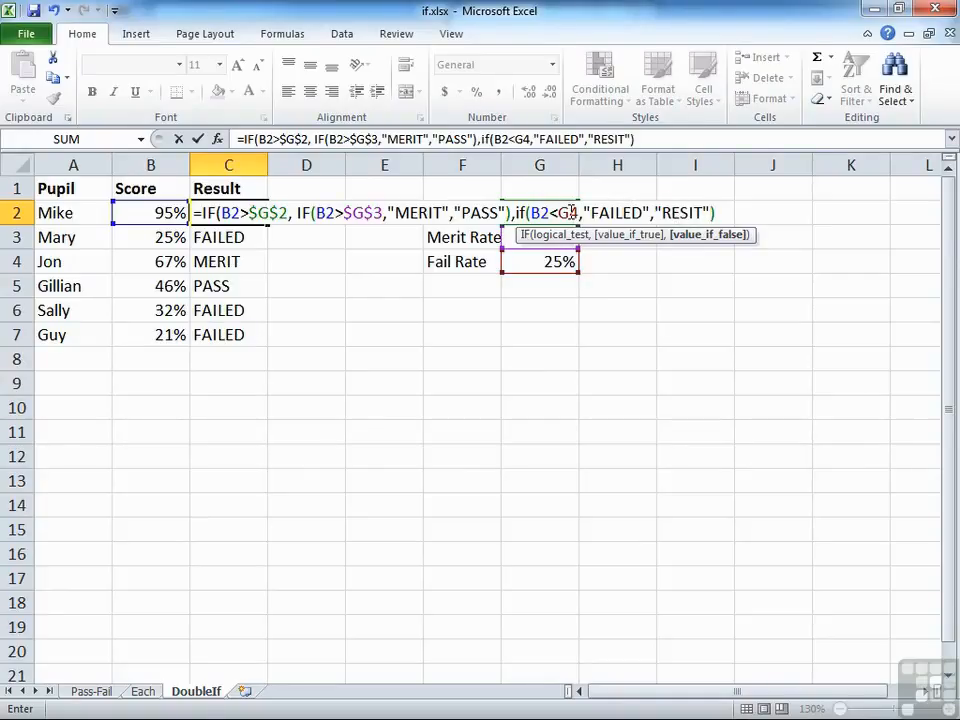
text())
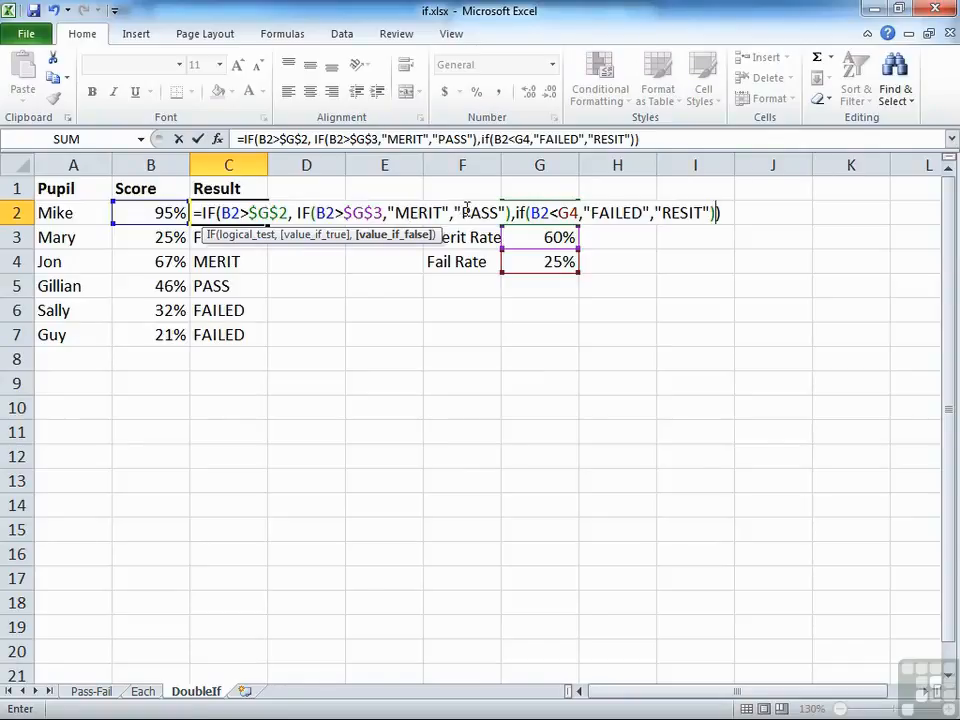
Make the G4 reference in C2's formula absolute, enter the formula and fill it down to C7
click(581, 213)
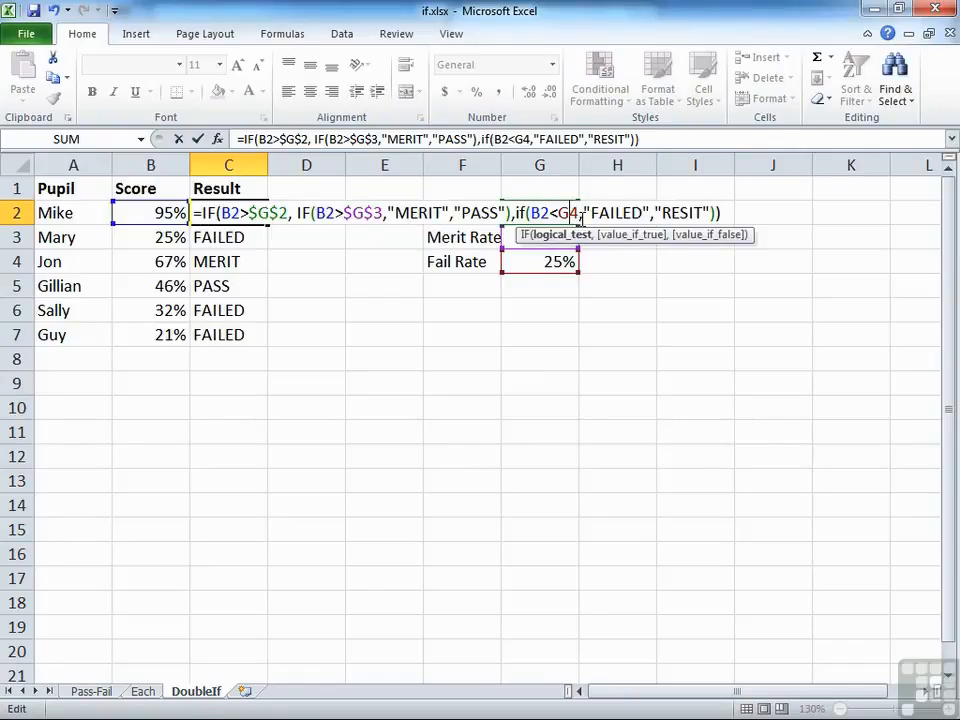
key(F4)
key(Return)
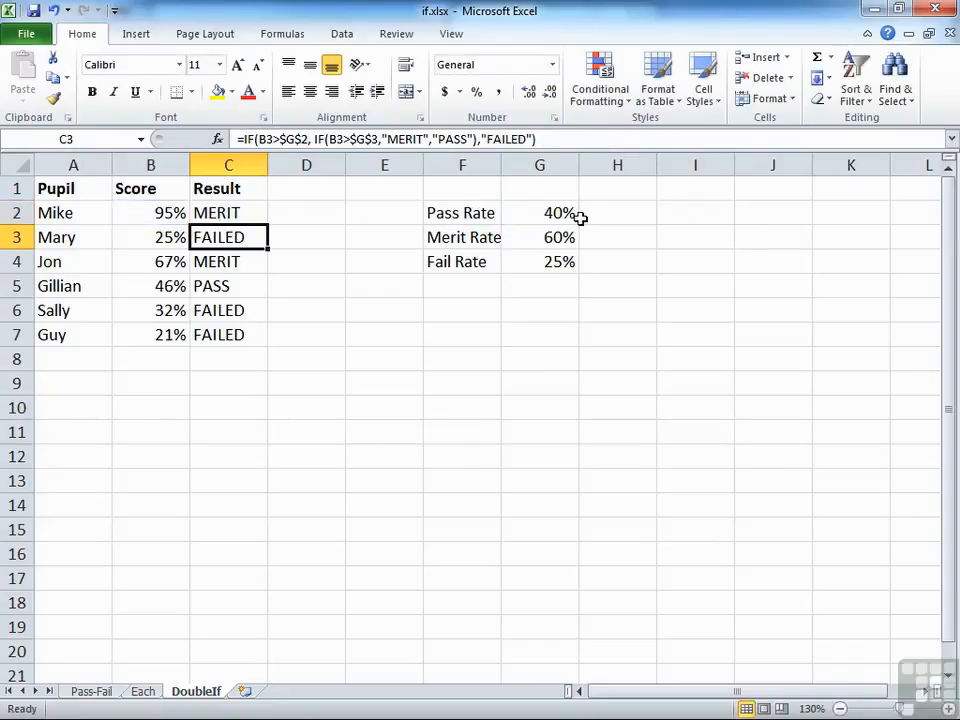
click(238, 213)
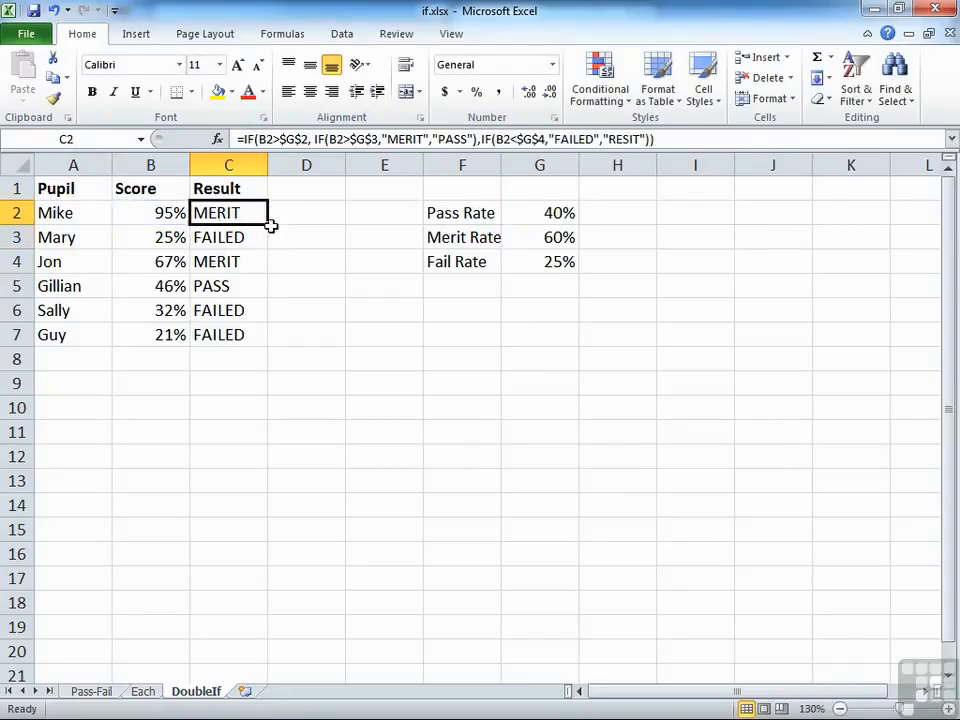
double_click(268, 224)
Check the results in C3 and C6, and examine the two nested IF arguments in C2's formula
click(241, 236)
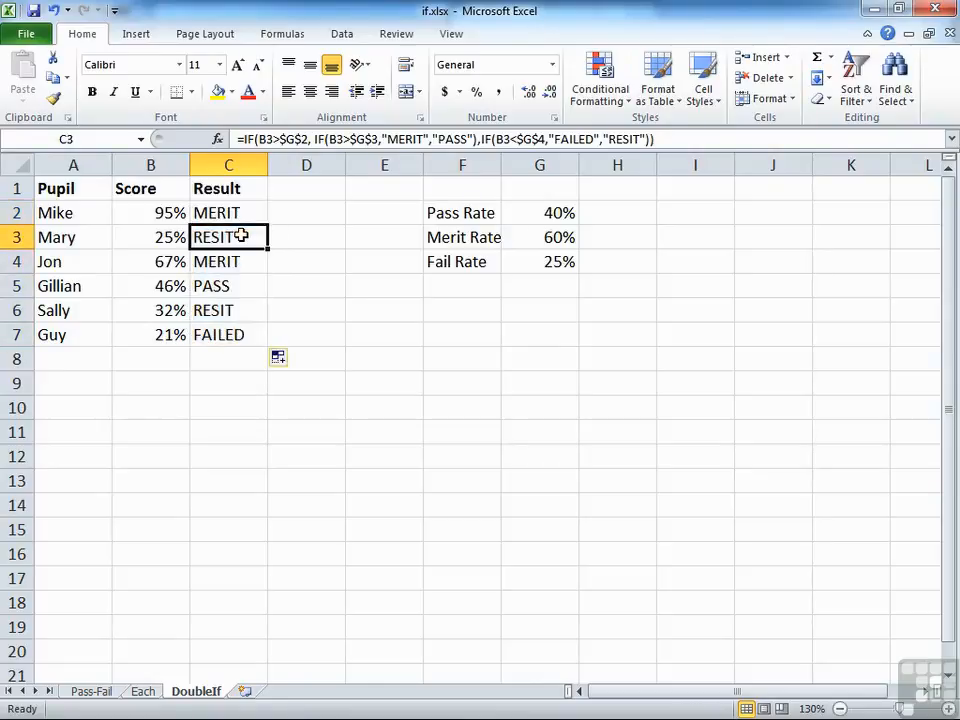
click(237, 310)
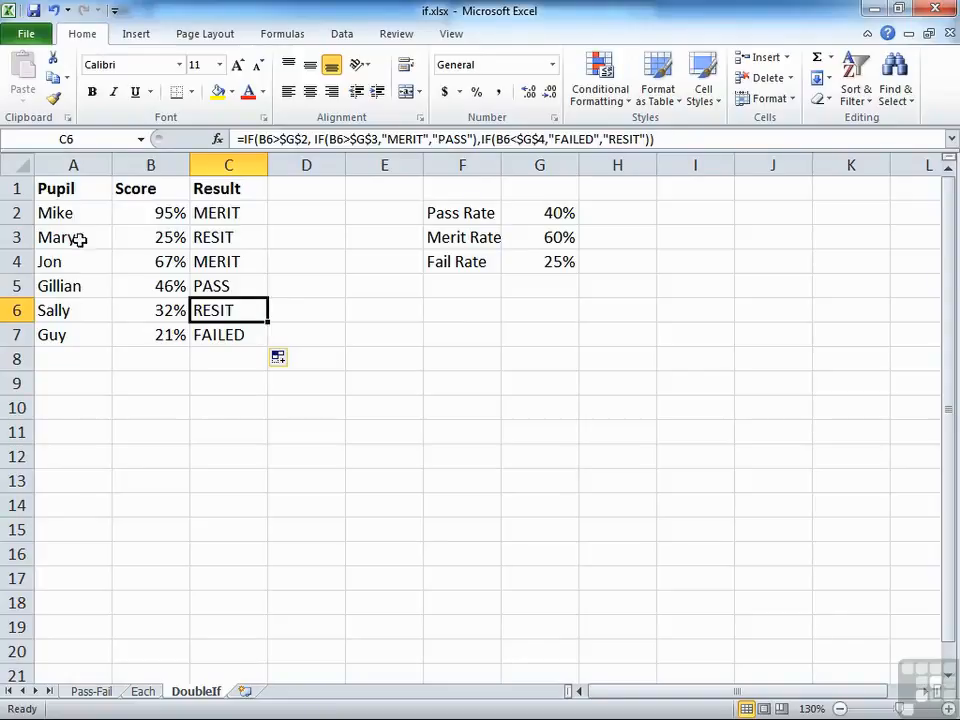
click(233, 238)
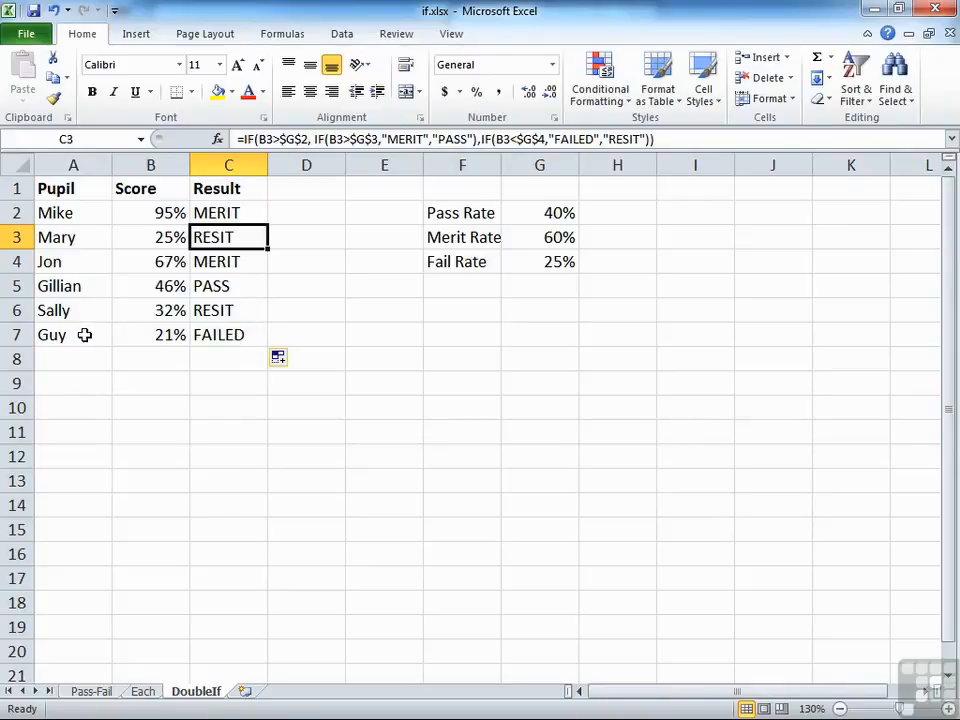
click(237, 210)
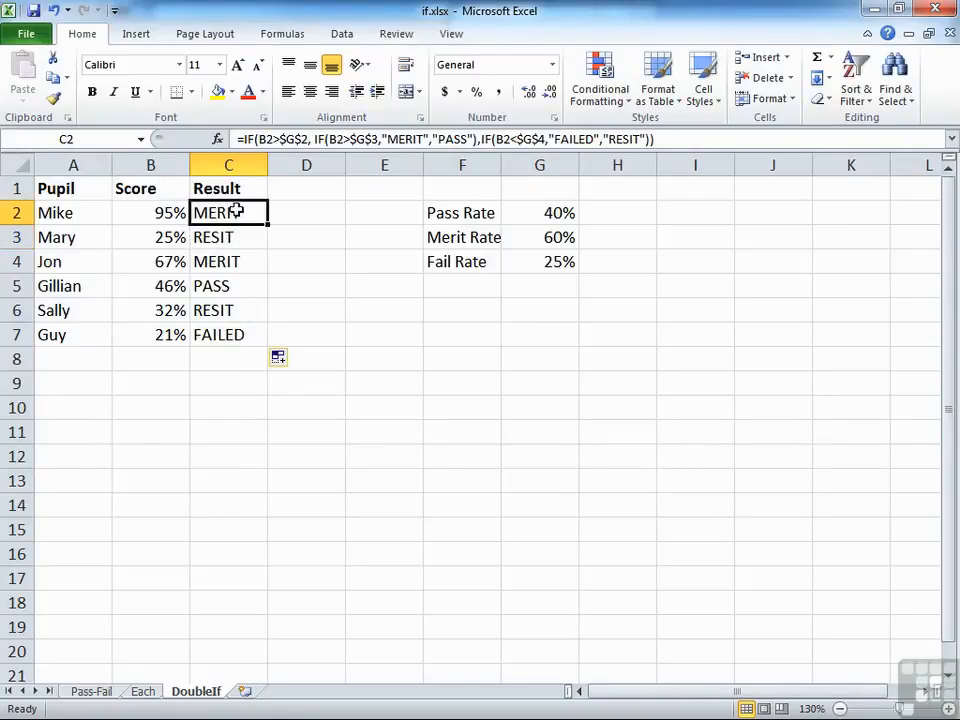
double_click(237, 210)
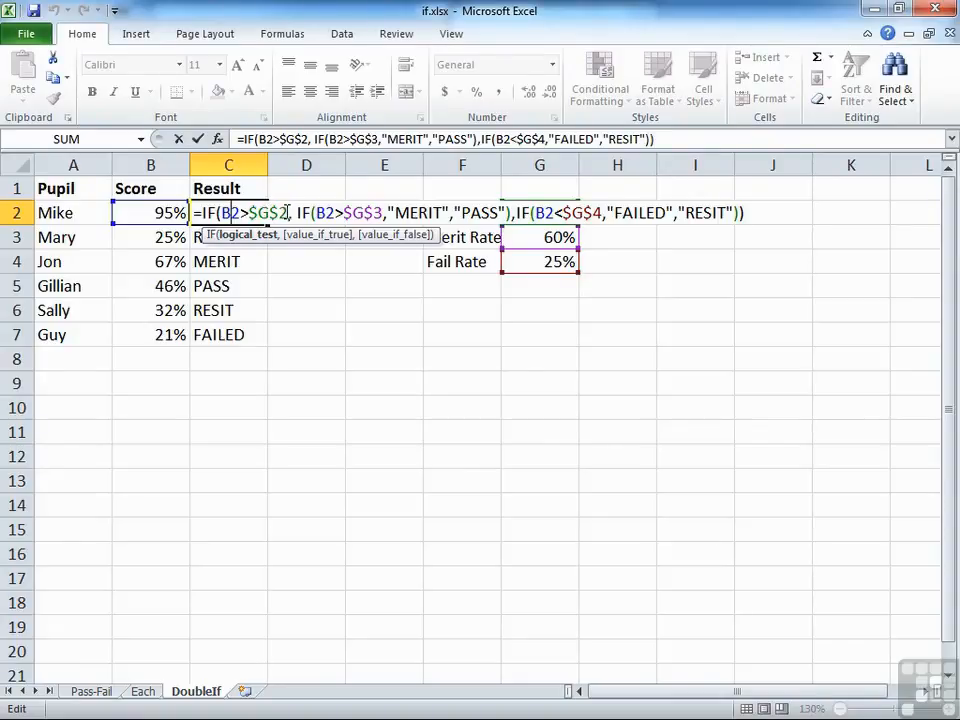
drag(292, 209, 511, 212)
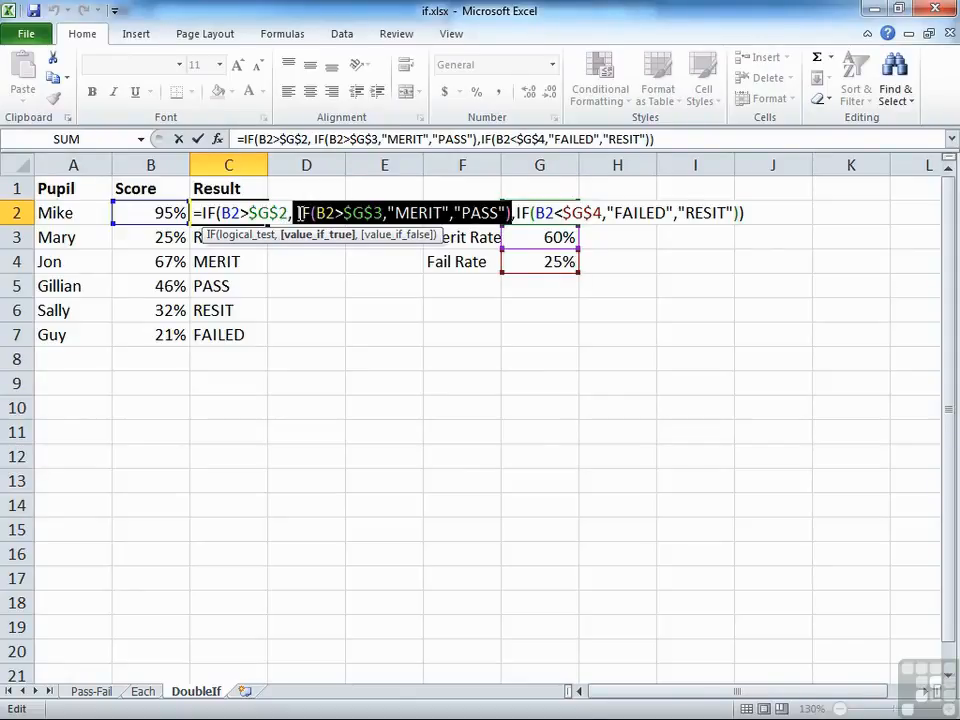
drag(515, 213, 740, 213)
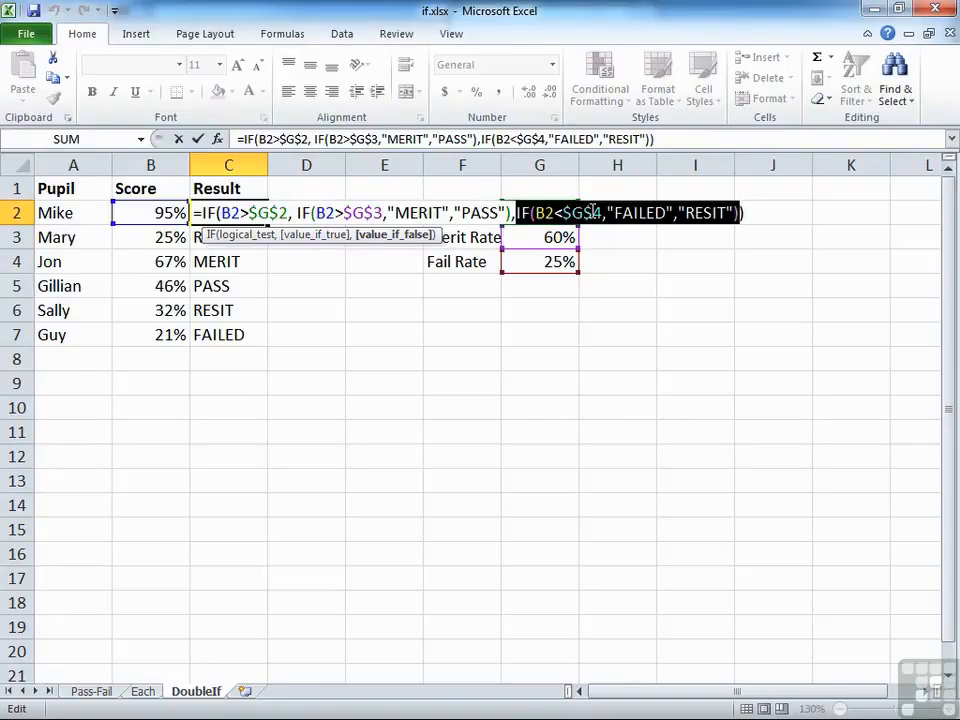
drag(607, 213, 673, 212)
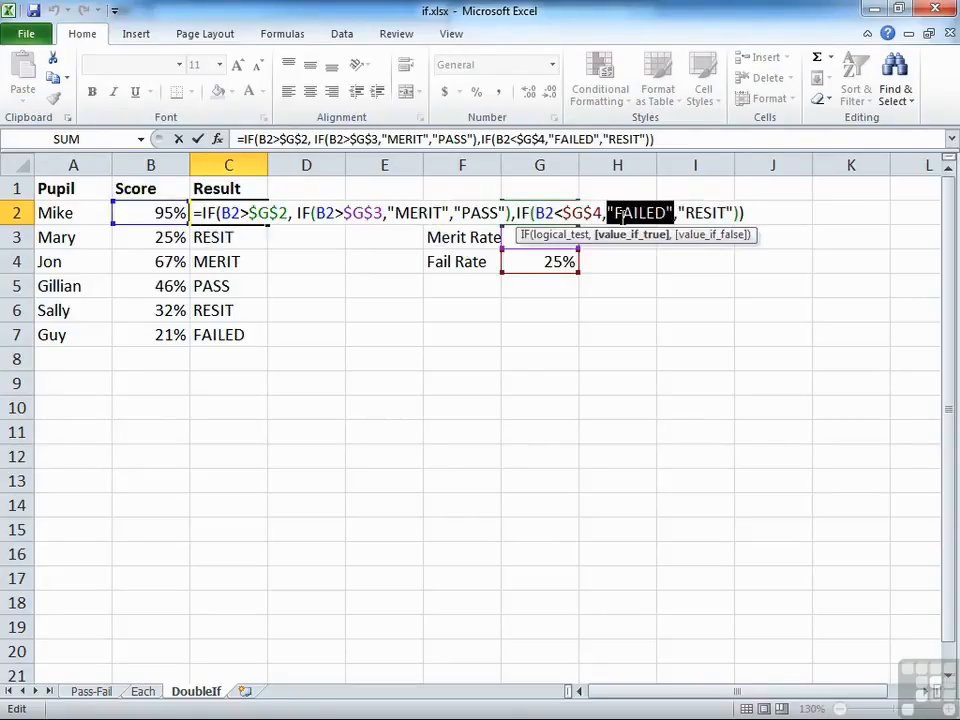